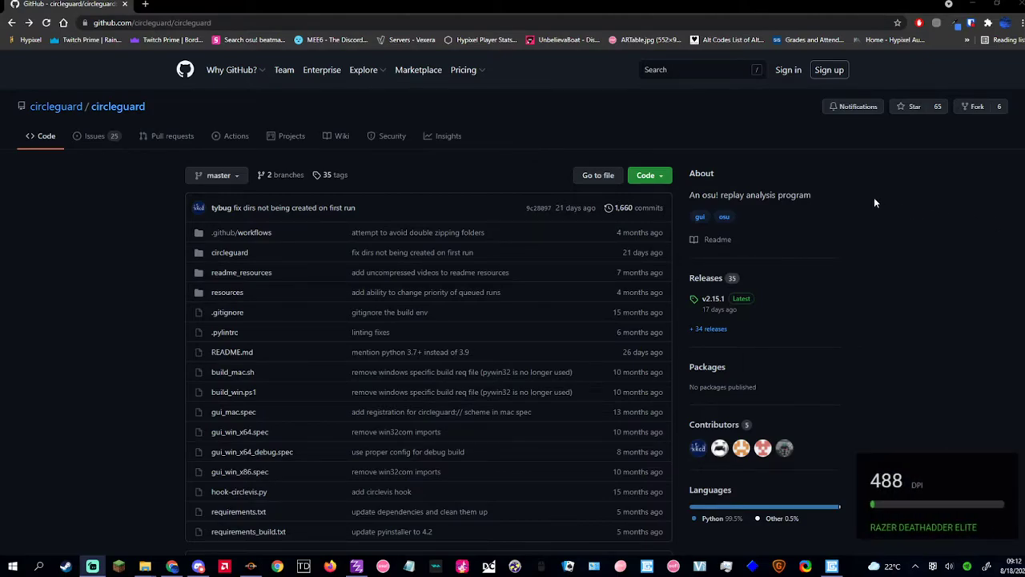
- Go from the README's Download section to the v2.15.1 release page and its six assets
scroll(874, 200, "down", 4)
scroll(855, 194, "down", 9)
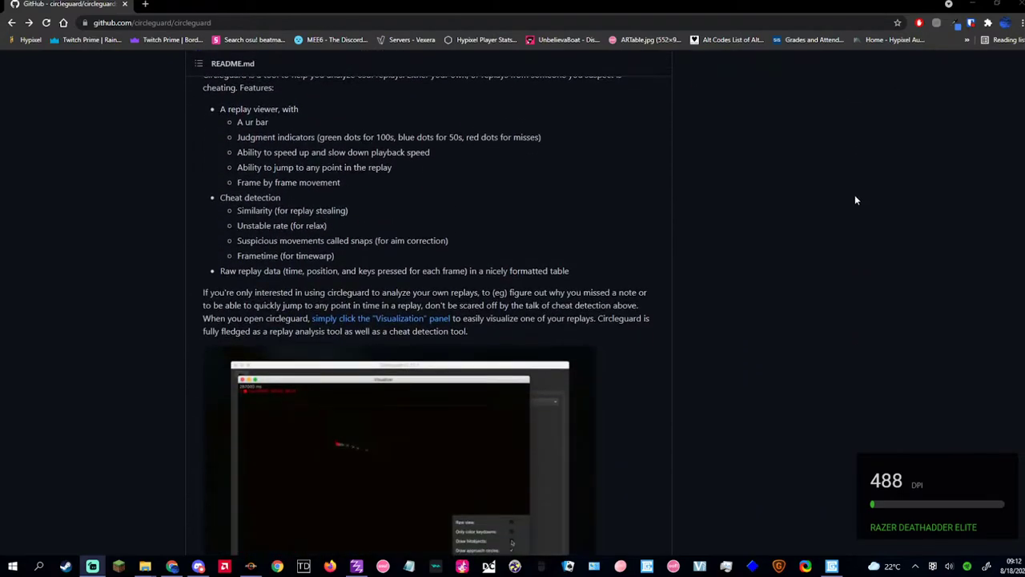
scroll(338, 158, "down", 6)
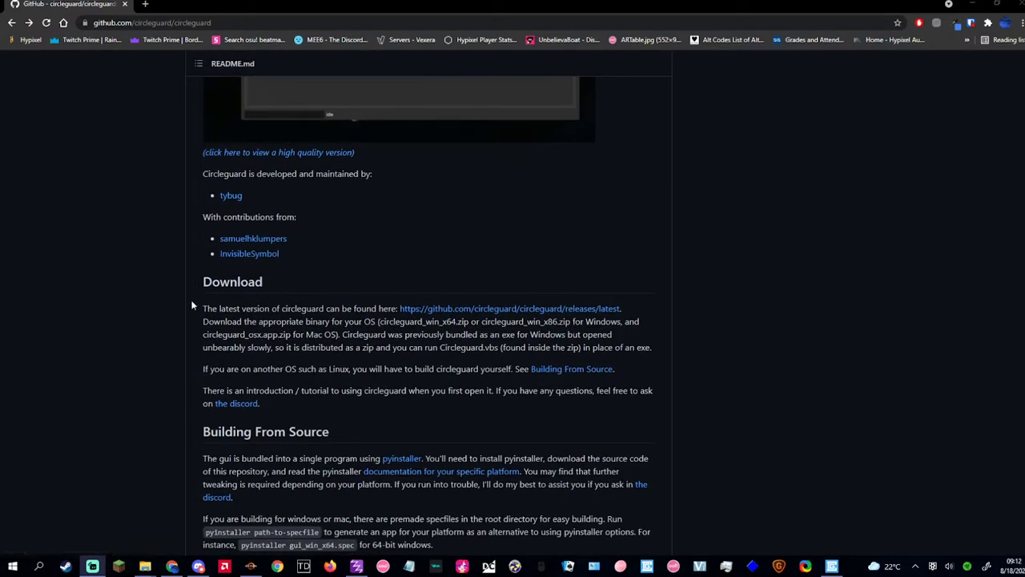
left_click_drag(203, 308, 410, 309)
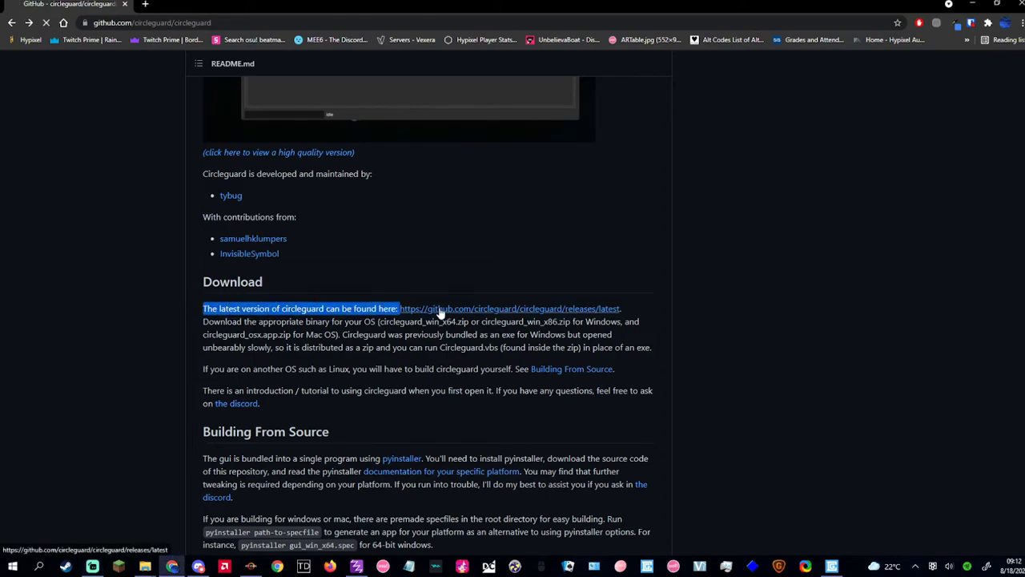
left_click(441, 309)
scroll(465, 284, "down", 2)
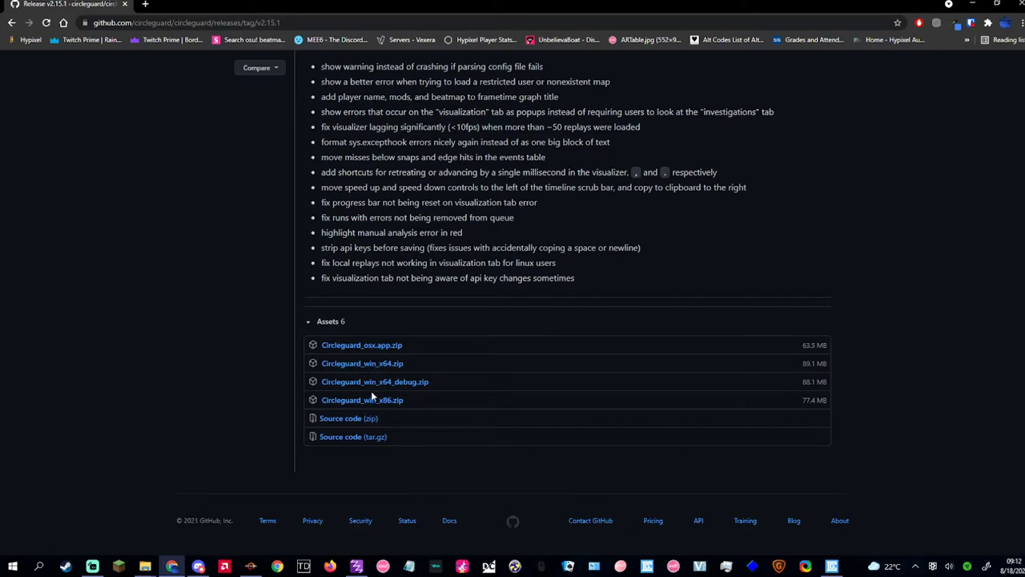
- Bring up the downloaded Circleguard_win_x64 (1).zip archive and look over its files
mouse_move(145, 565)
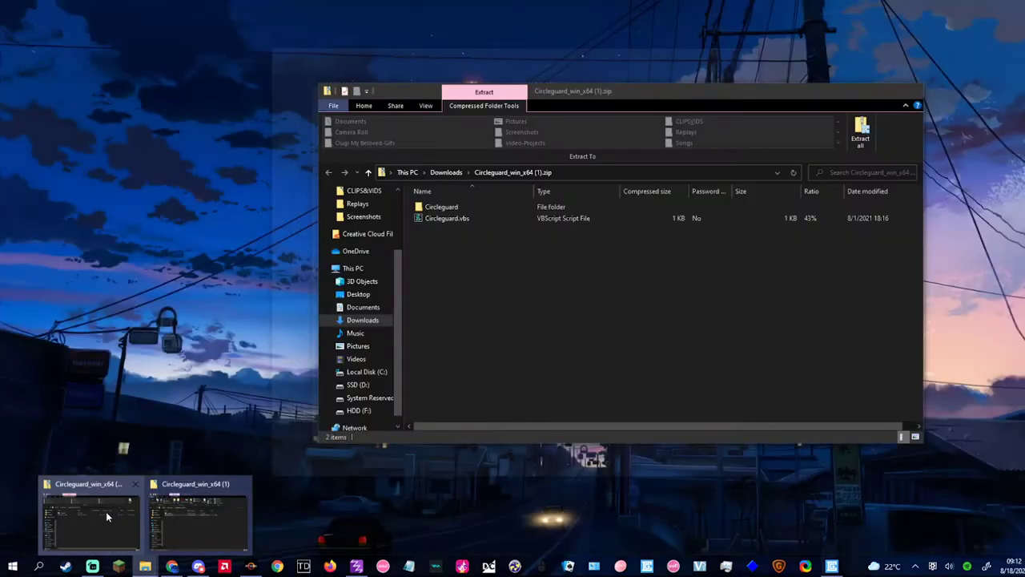
left_click(104, 512)
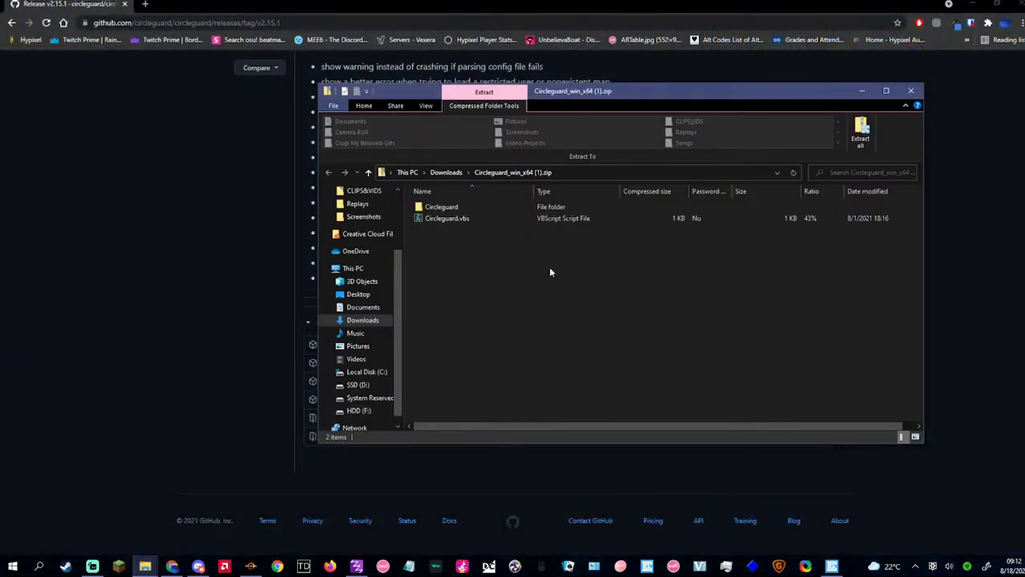
left_click_drag(473, 212, 497, 290)
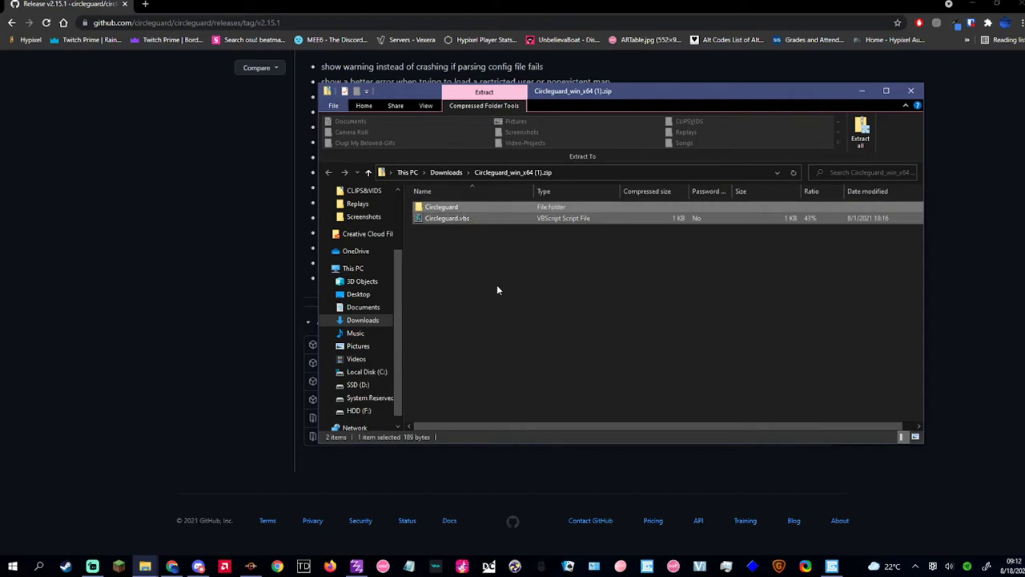
left_click(497, 290)
- Launch Circleguard by running Circleguard.vbs from the extracted Circleguard_win_x64 (1) folder
left_click(143, 568)
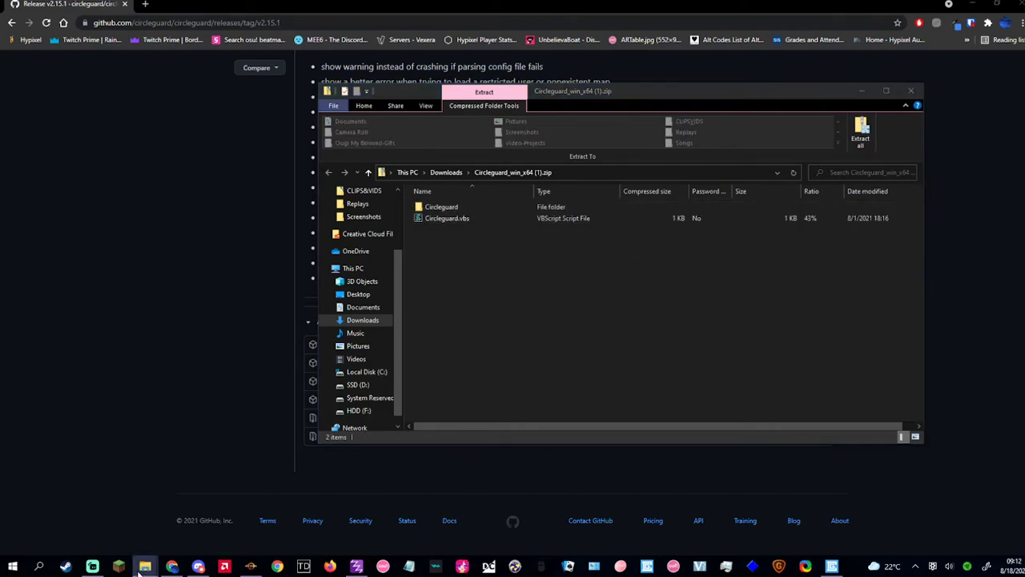
left_click(199, 512)
left_click(512, 238)
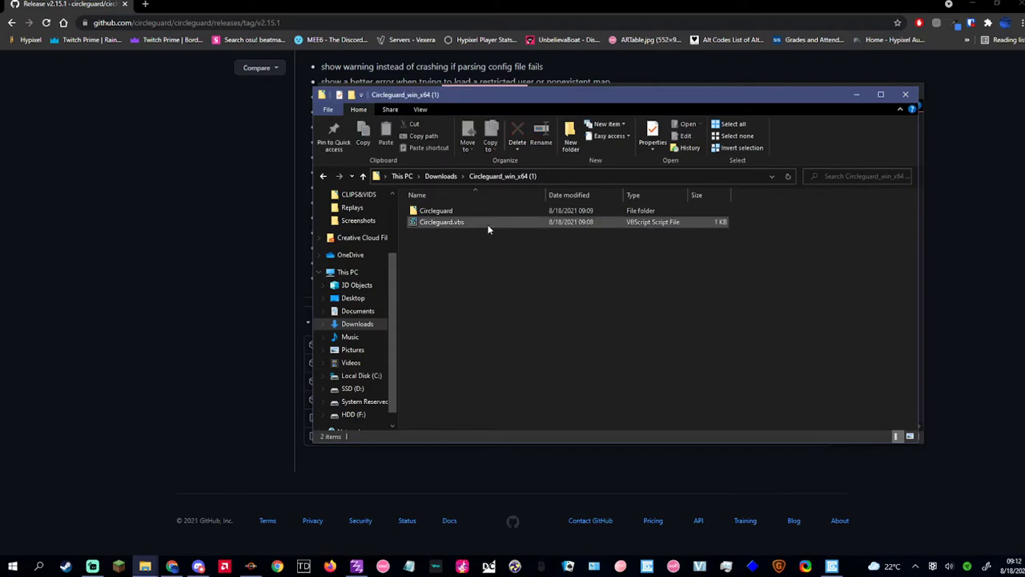
double_click(489, 223)
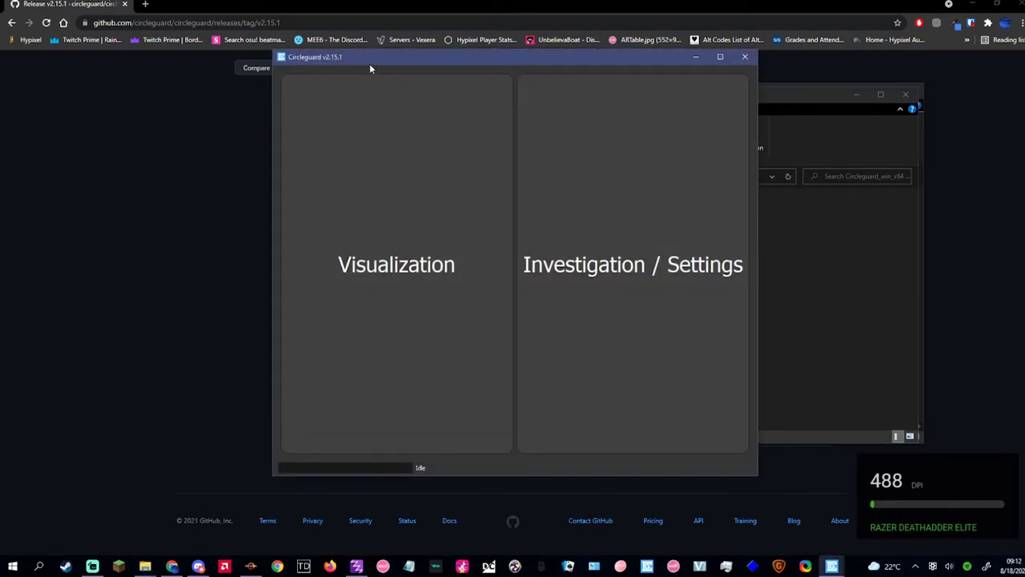
- Reposition the Circleguard window, enter Investigation / Settings and view the Settings page
left_click_drag(371, 68, 346, 58)
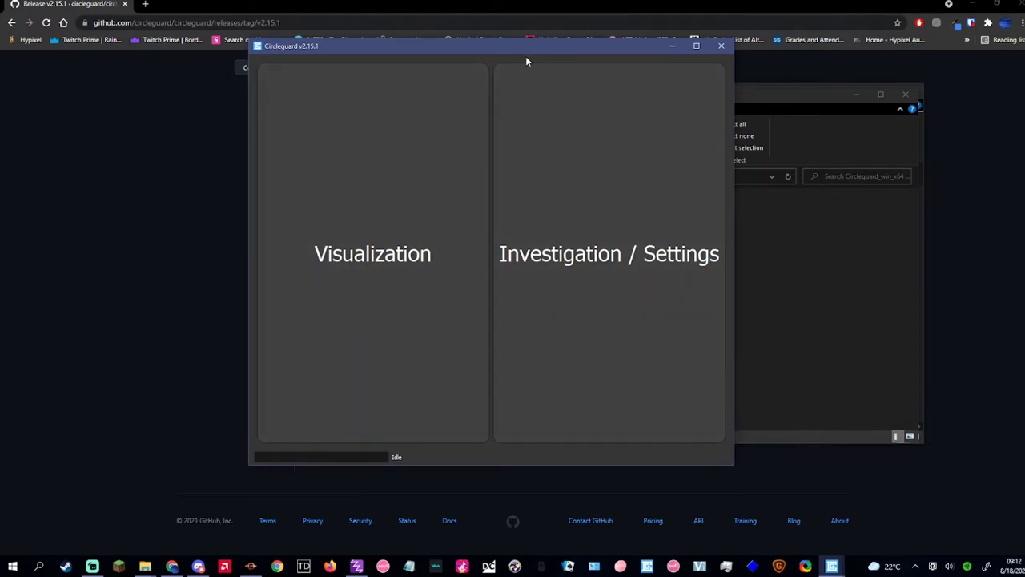
mouse_move(525, 56)
left_mouse_down()
mouse_move(529, 69)
mouse_move(542, 69)
mouse_move(529, 68)
left_mouse_up()
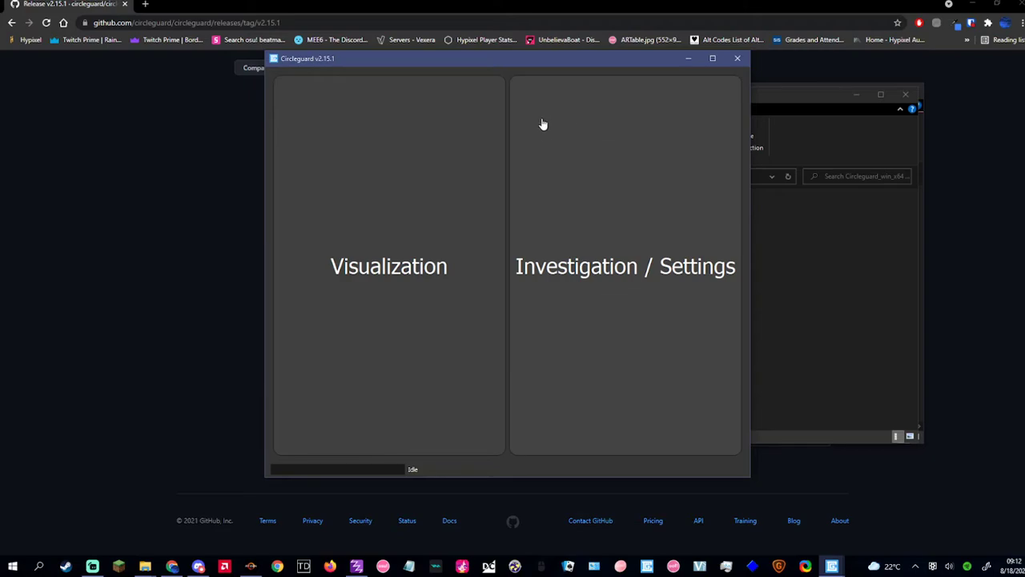
left_click(577, 267)
left_click(417, 97)
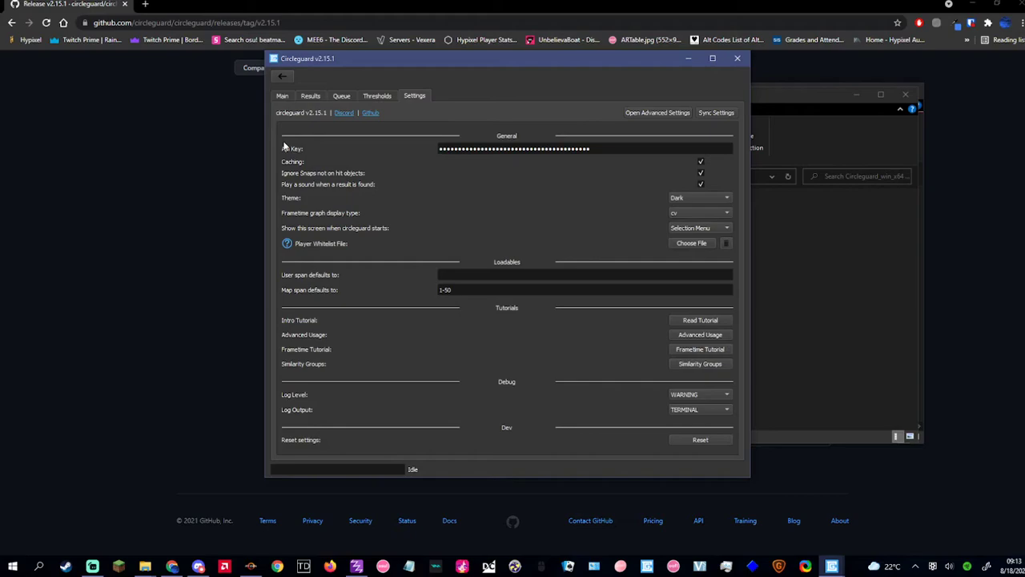
- Check the Select a Loadable list on the Main page without choosing, then return to Settings
left_click(287, 97)
left_click(323, 138)
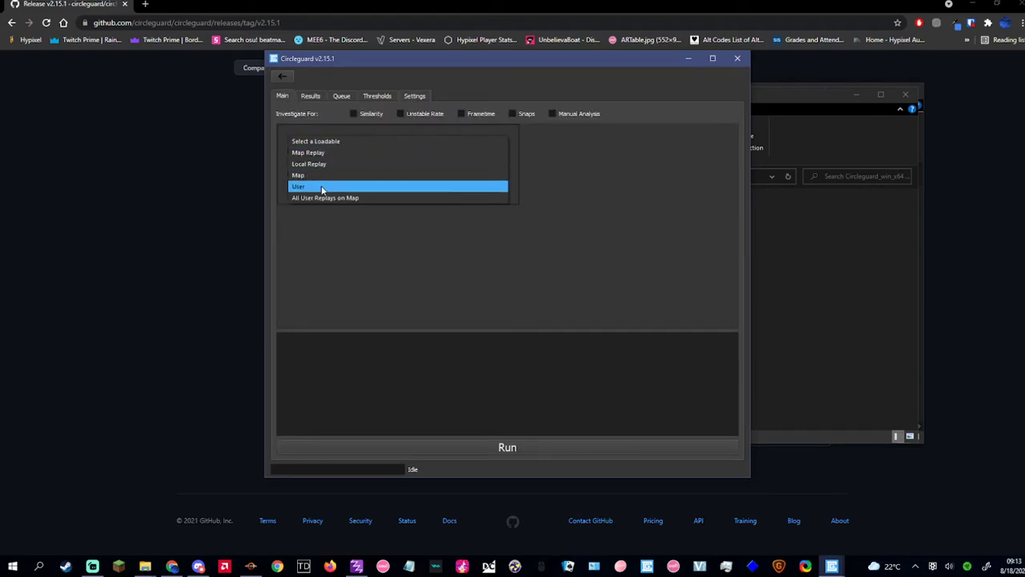
left_click(335, 138)
left_click(414, 98)
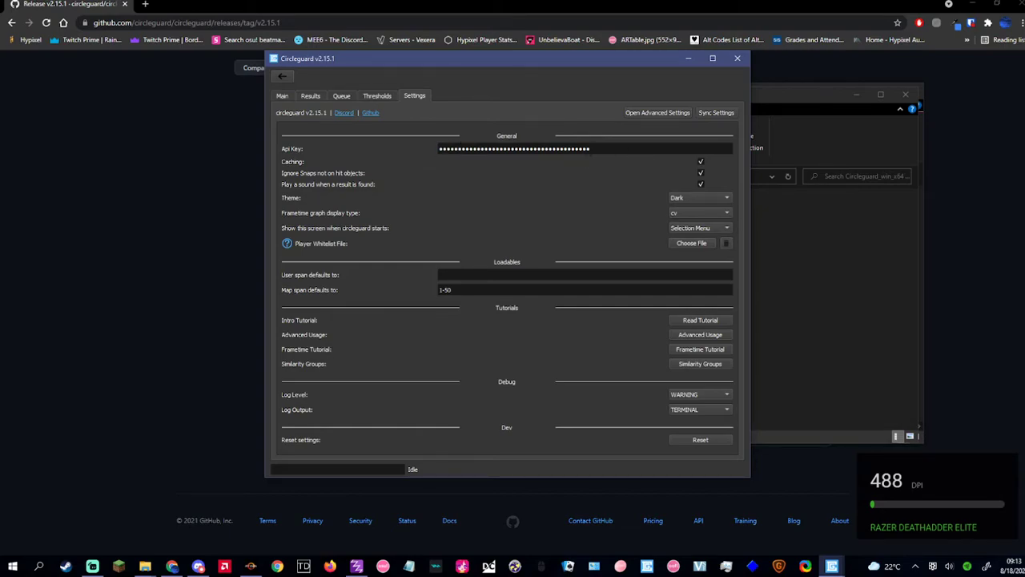
left_click(283, 96)
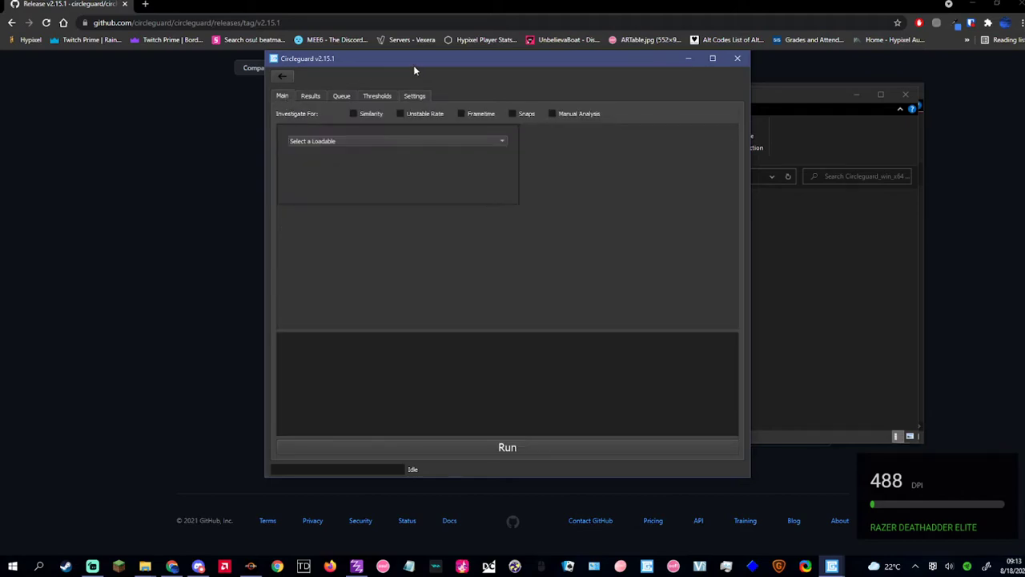
left_click_drag(415, 59, 455, 59)
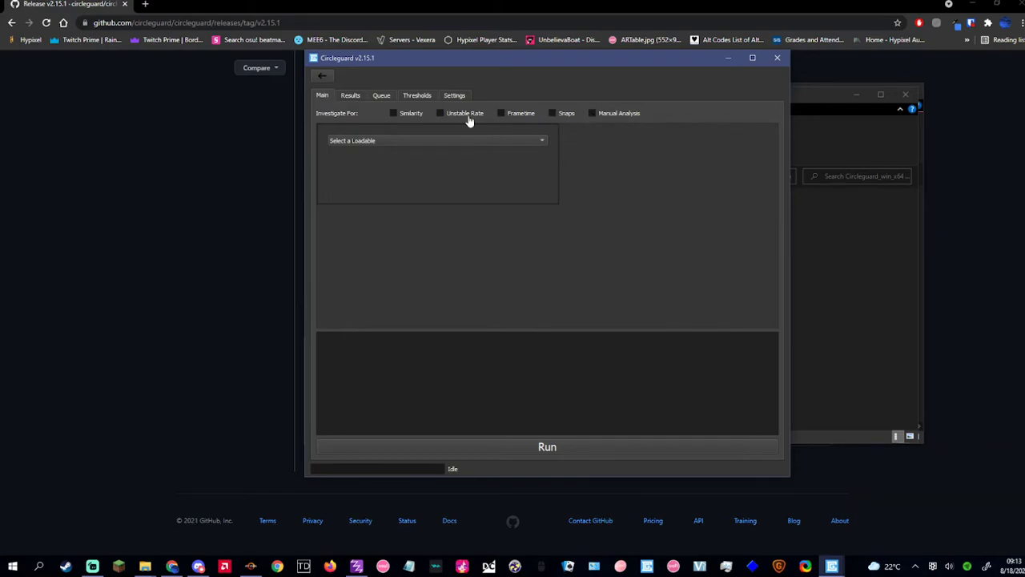
- Review the Settings and Thresholds pages, then add a Local Replay loadable on Main
left_click(454, 95)
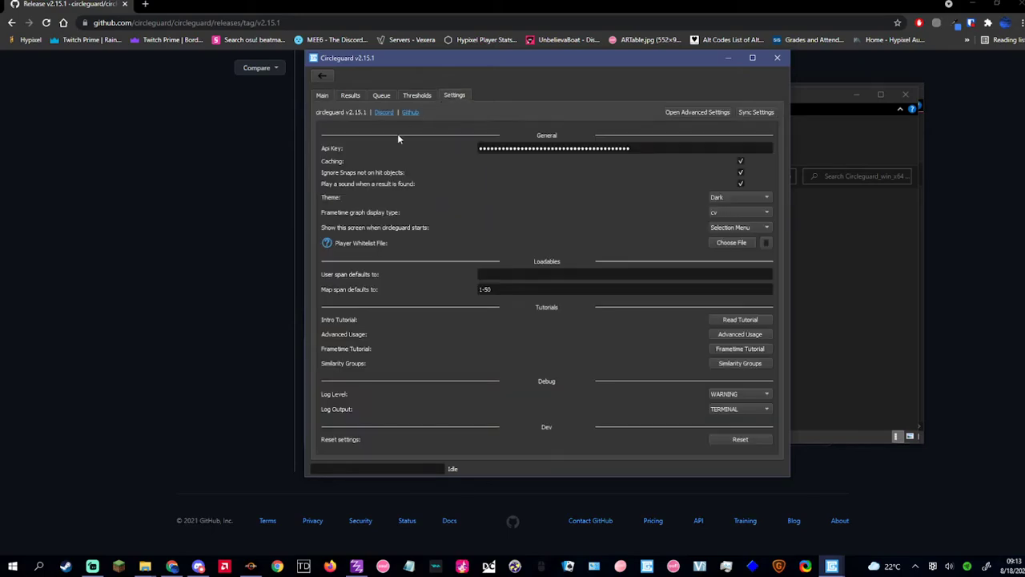
left_click(413, 96)
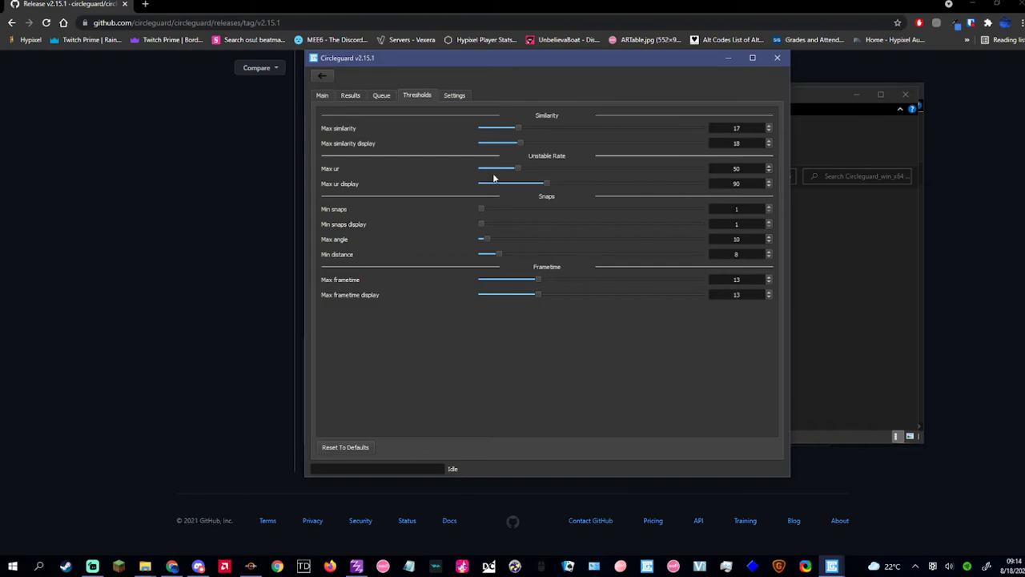
left_click(323, 96)
left_click(382, 141)
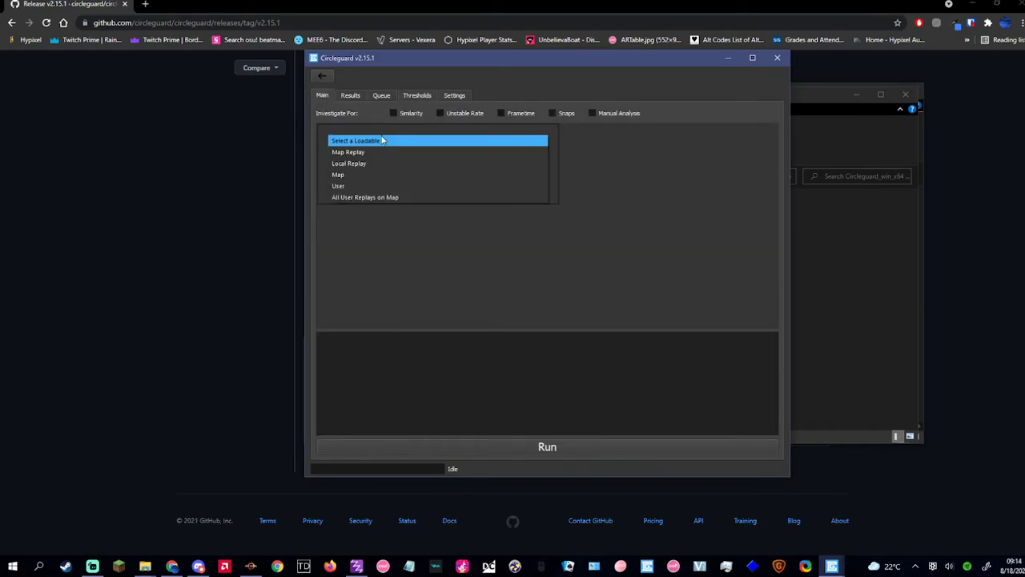
left_click(450, 165)
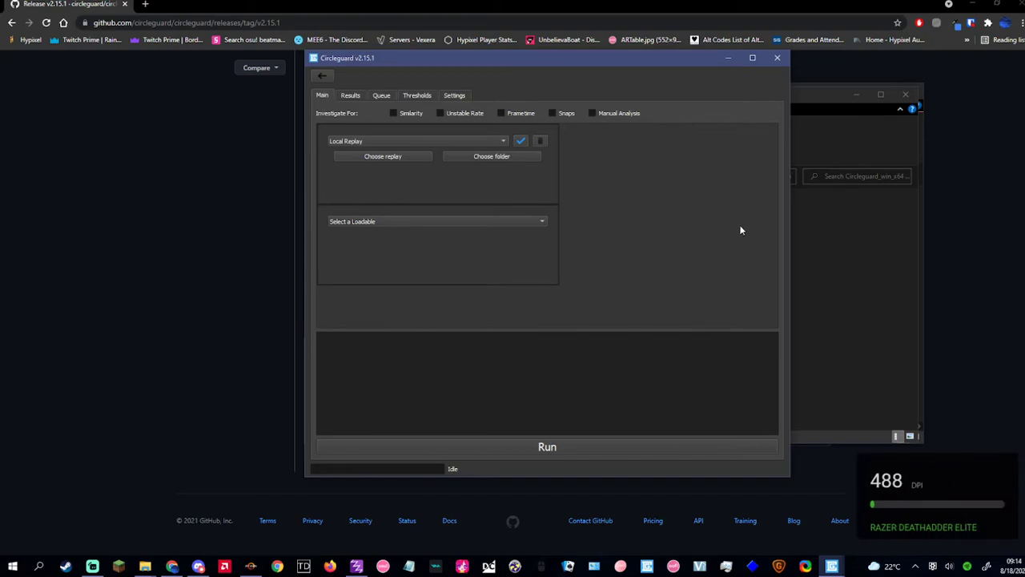
- Open the osu! website in a new browser tab and scroll through the player's profile
left_click(136, 4)
left_click(145, 4)
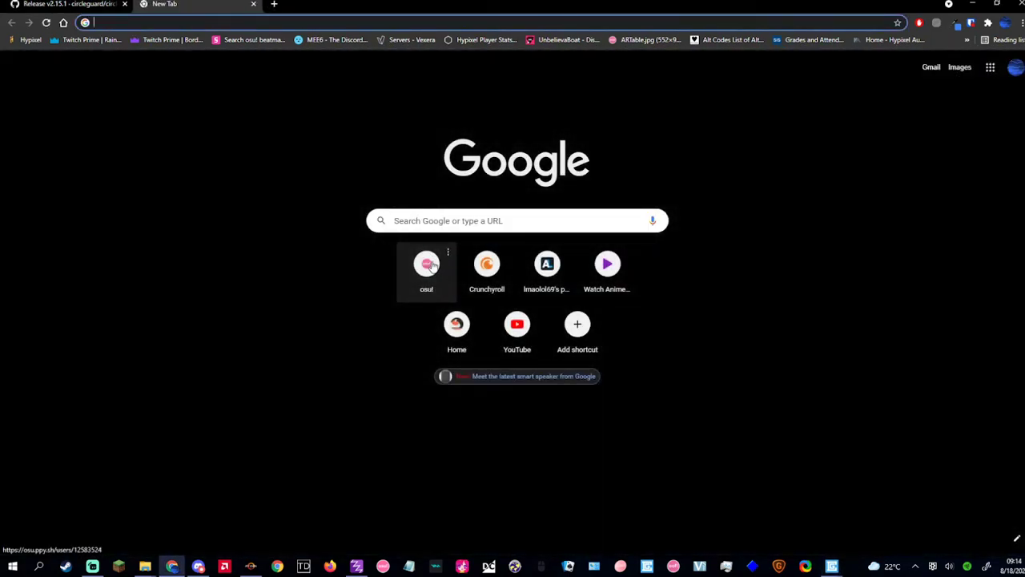
left_click(427, 265)
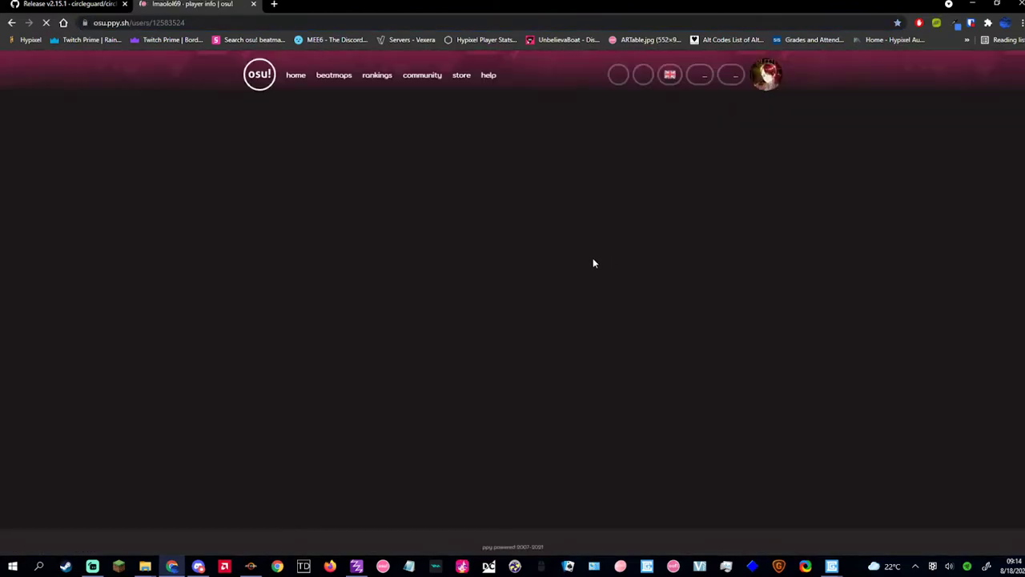
scroll(765, 218, "down", 9)
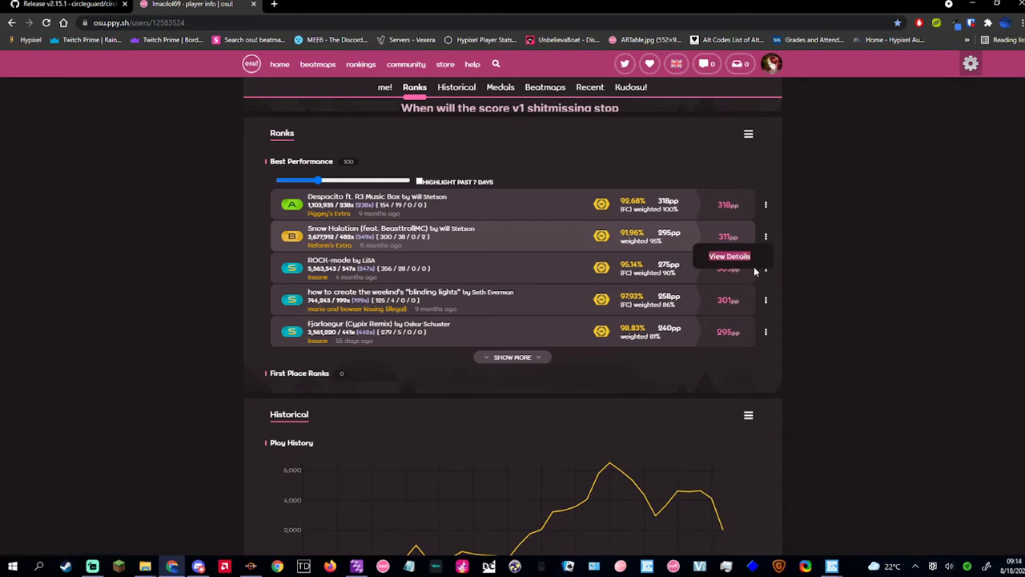
scroll(258, 267, "up", 4)
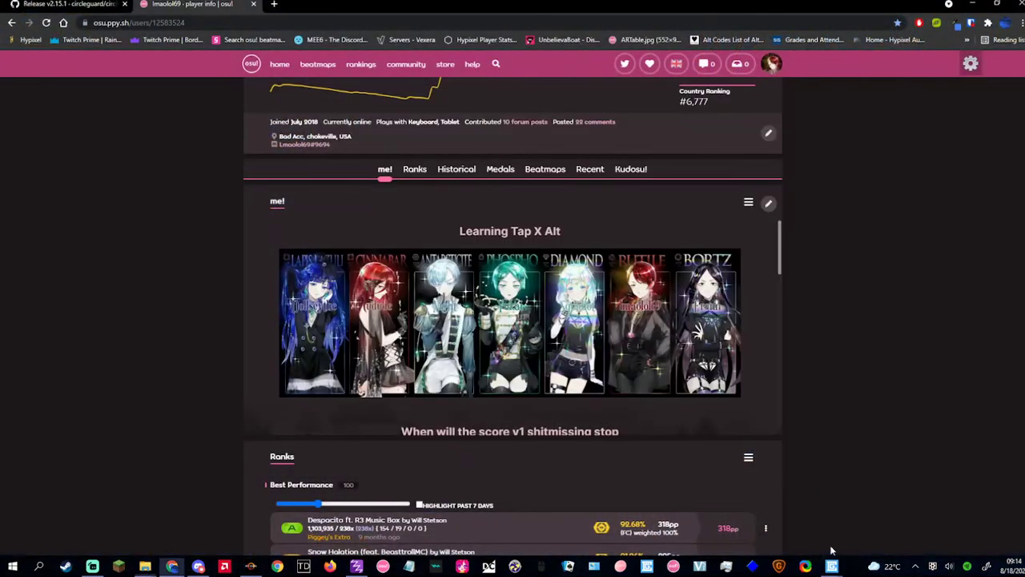
- Load replay-osu_2307744_3715004565.osr from Downloads into Circleguard's Local Replay
mouse_move(840, 562)
left_click(869, 510)
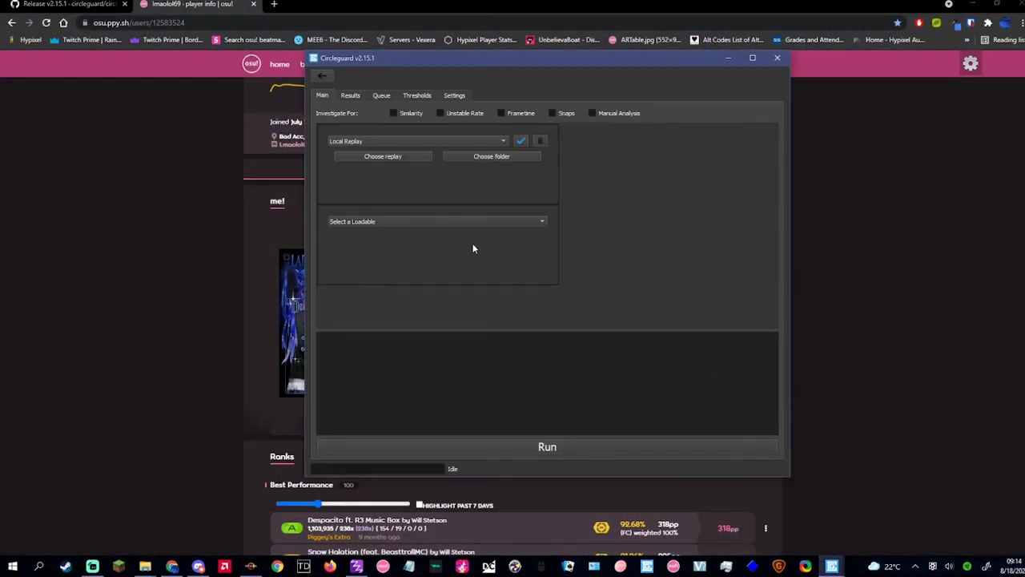
left_click(398, 158)
left_click(342, 202)
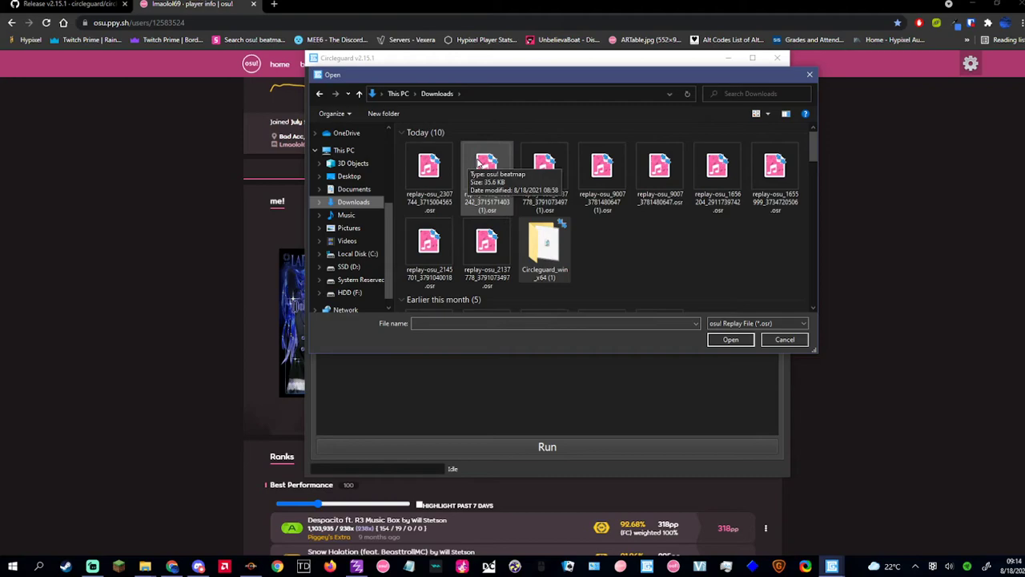
left_click(429, 167)
left_click(730, 340)
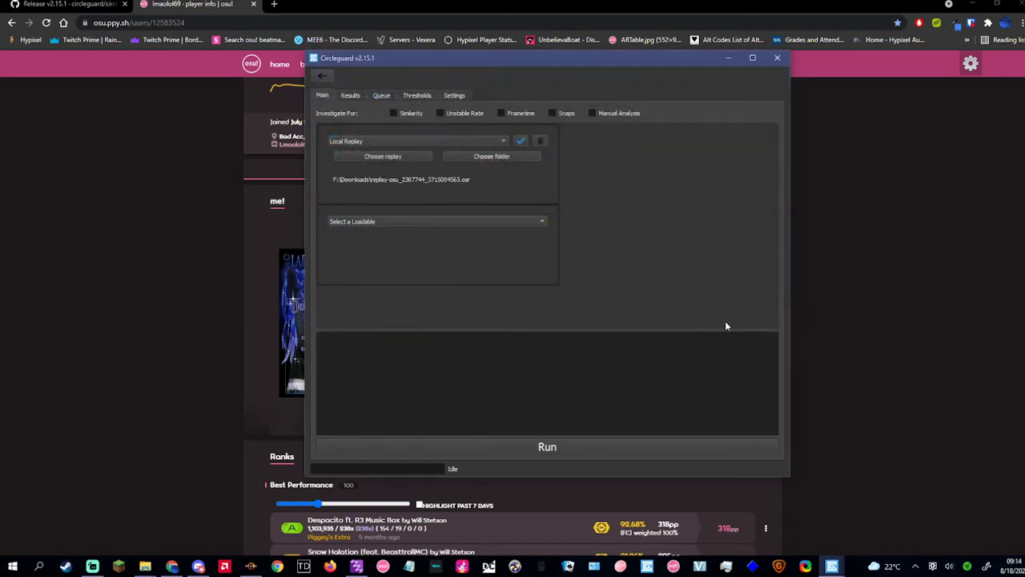
- Enable Frametime, Similarity, Unstable Rate, Manual Analysis and Snaps checks, then run the analysis
left_click(501, 114)
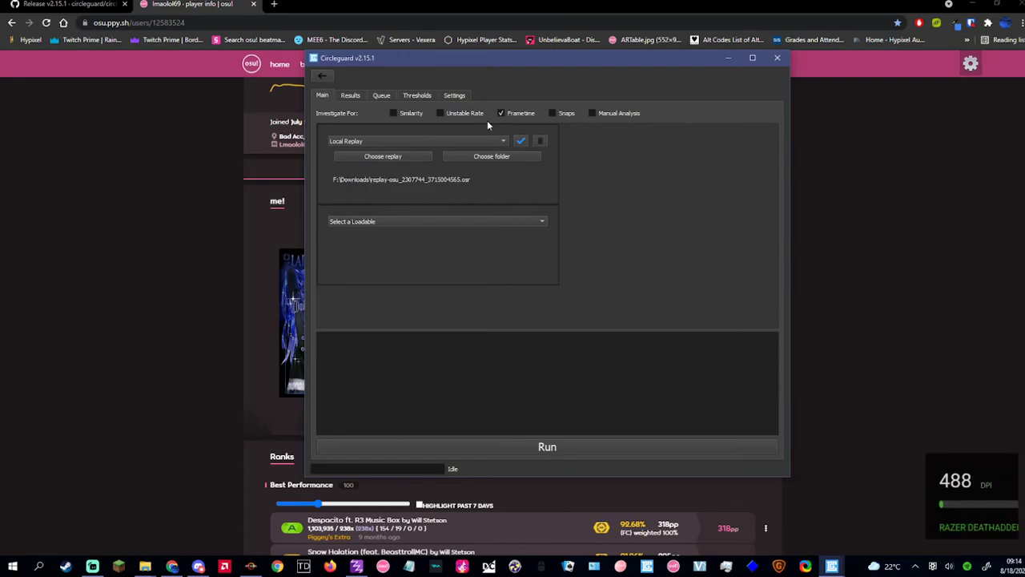
left_click(393, 113)
left_click(440, 113)
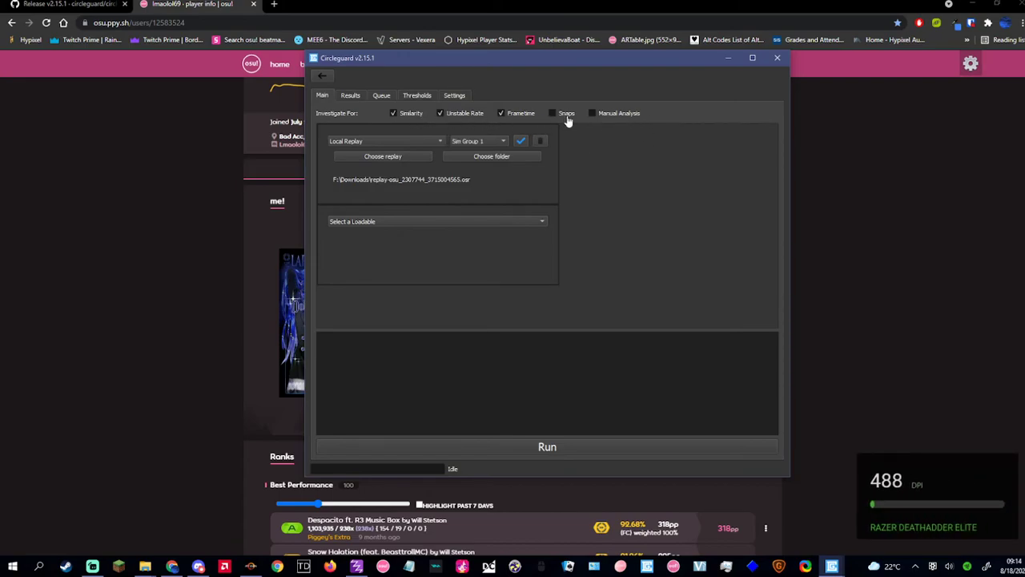
left_click(595, 113)
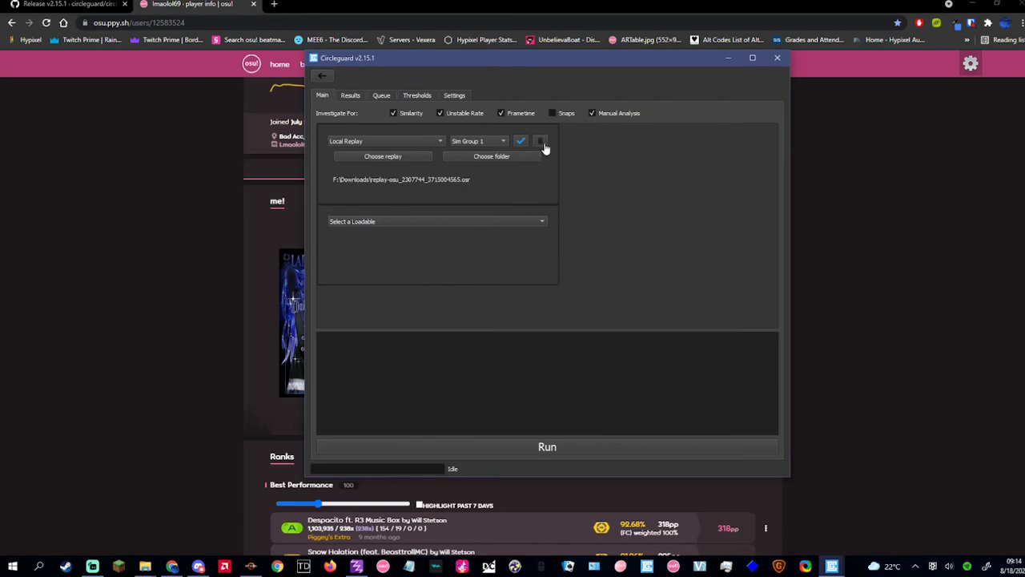
left_click(553, 113)
left_click(561, 447)
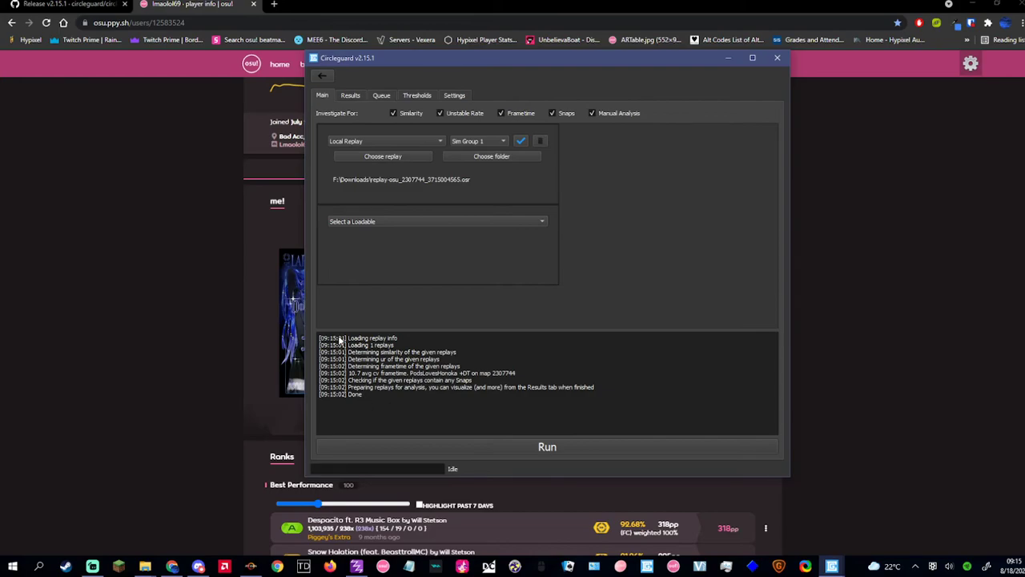
- Read the log's 10.7 avg cv frametime result, then bring up the Results list
left_click_drag(318, 340, 385, 376)
double_click(392, 353)
double_click(362, 366)
left_click(380, 379)
double_click(394, 373)
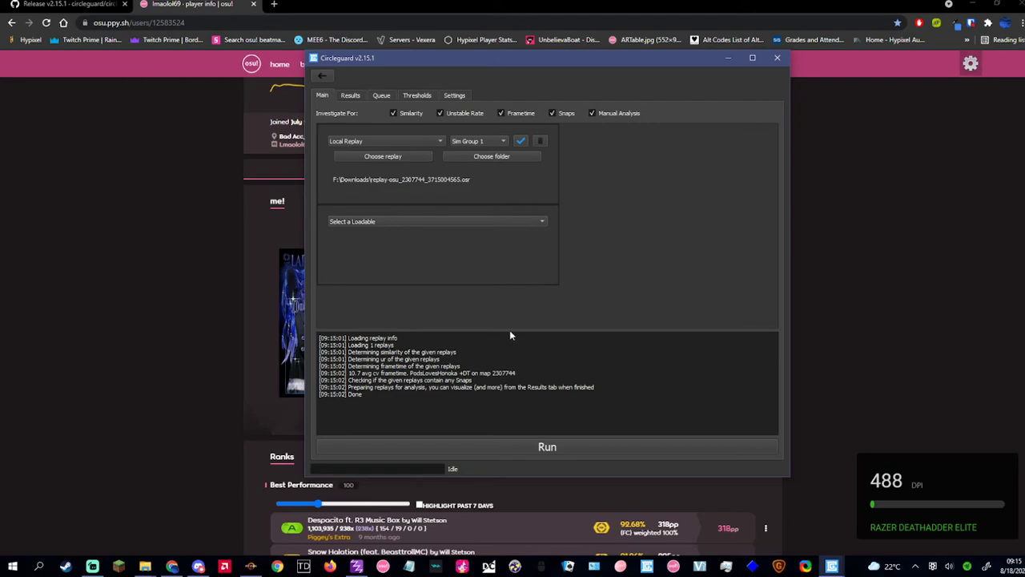
left_click(347, 98)
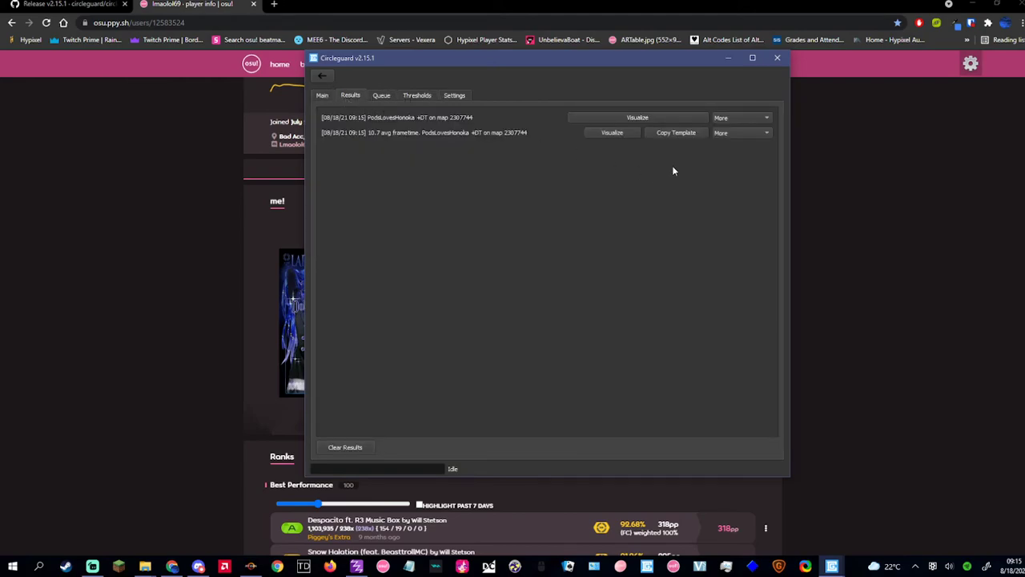
- Copy the frametime result's report template and go to reddit.com in a new tab
left_click(672, 133)
left_click(274, 4)
type("reddit.com")
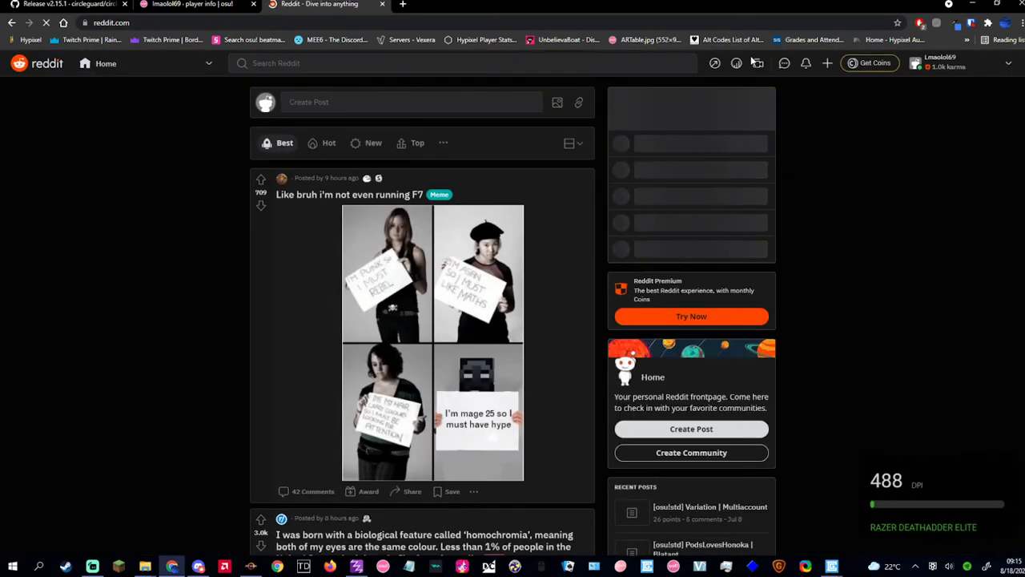
- Start a new r/osureport post and paste the Circleguard report template into the body
left_click(828, 63)
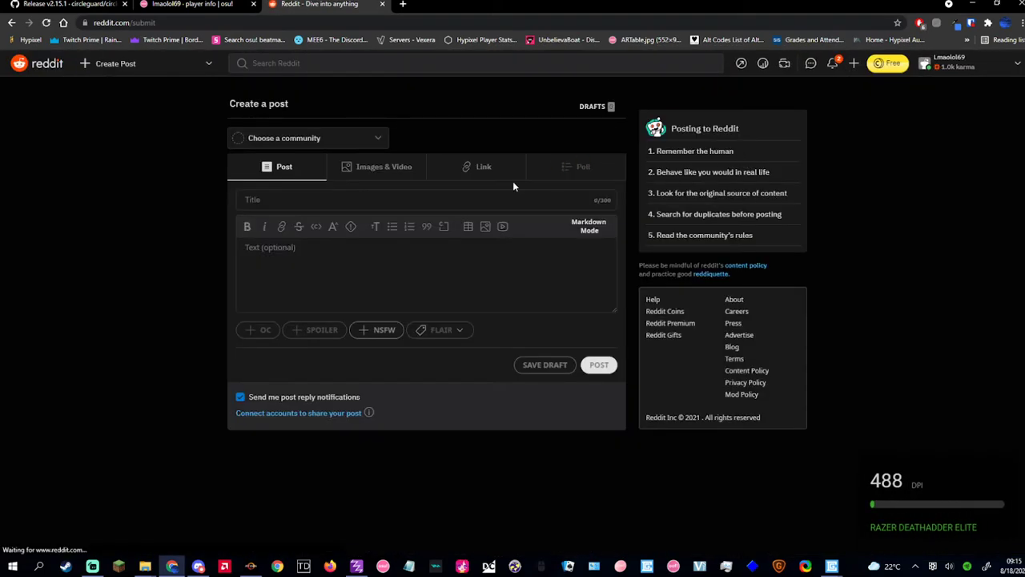
left_click(309, 137)
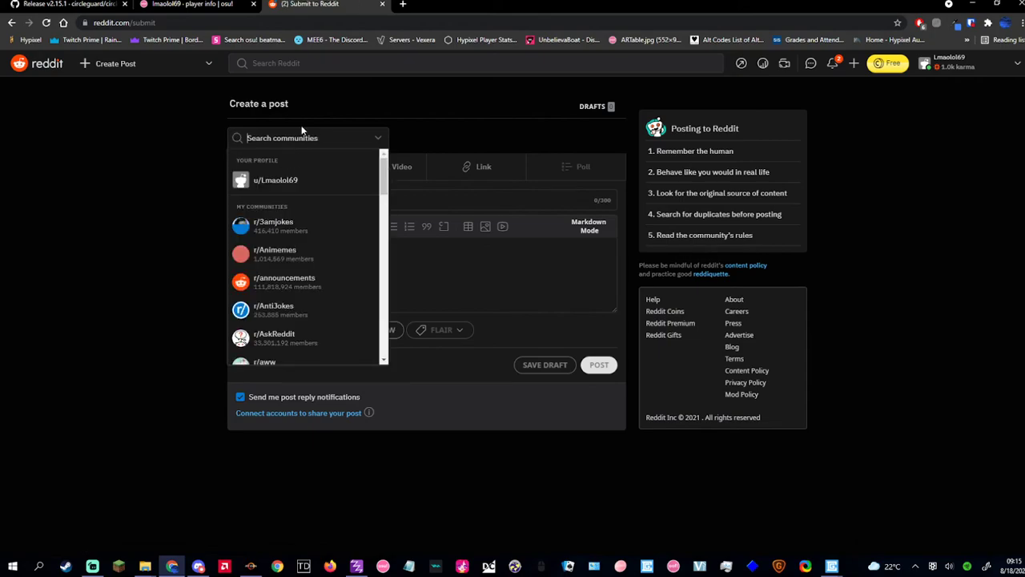
type("osureport")
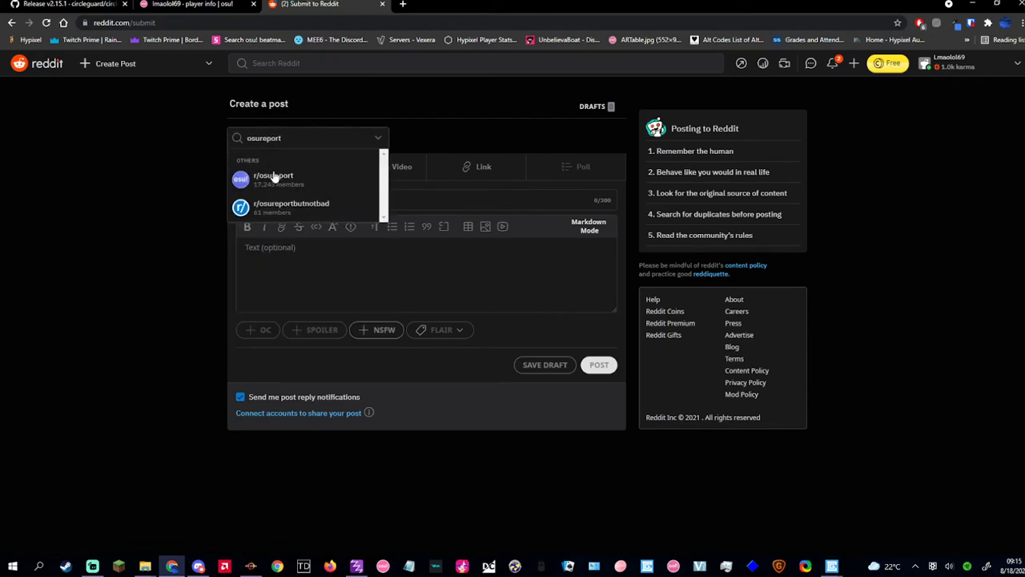
left_click(273, 176)
left_click(425, 272)
key("ctrl+v")
- Move the template's first line into the Title field and delete the leftover blank line
left_click_drag(382, 247, 207, 251)
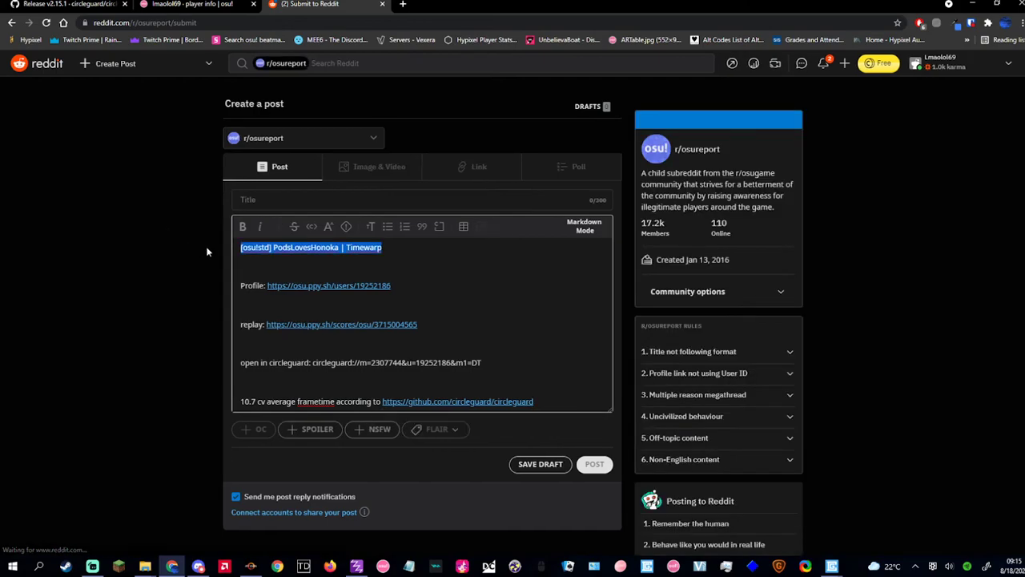
left_click(207, 251)
triple_click(260, 243)
key("ctrl+c")
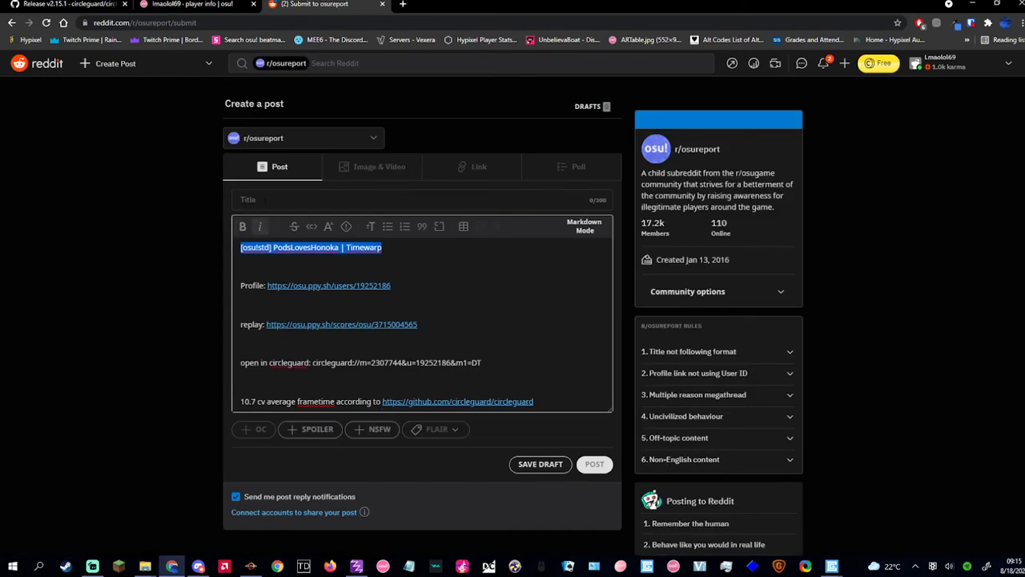
left_click(321, 199)
key("ctrl+v")
key("Tab")
key("BackSpace")
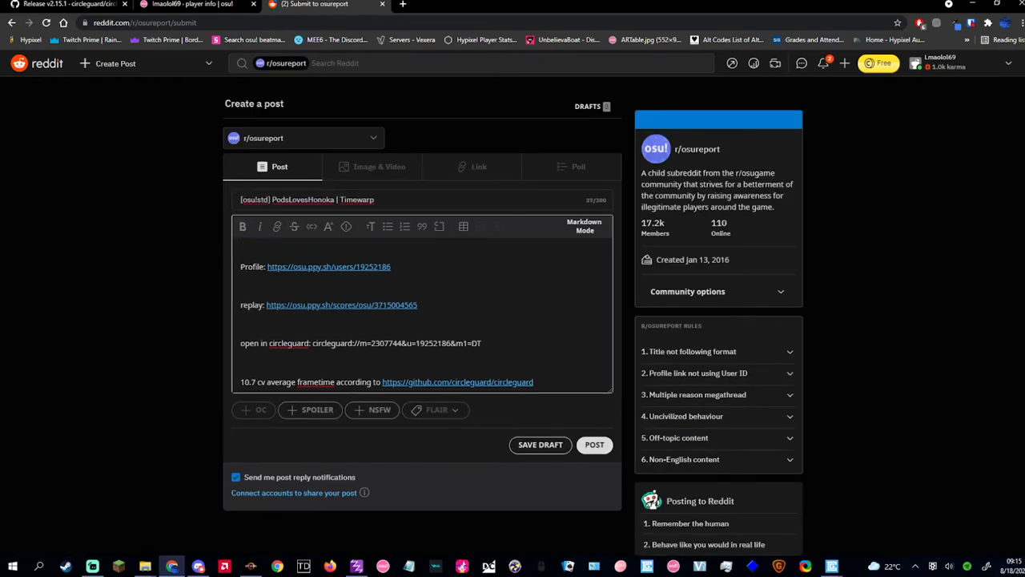
key("BackSpace")
key("End")
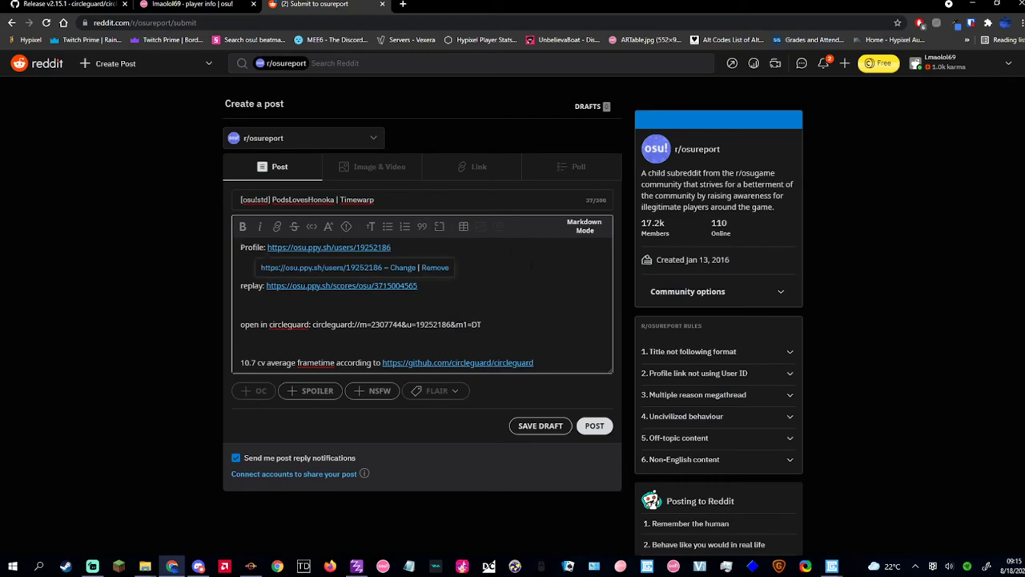
key("Down")
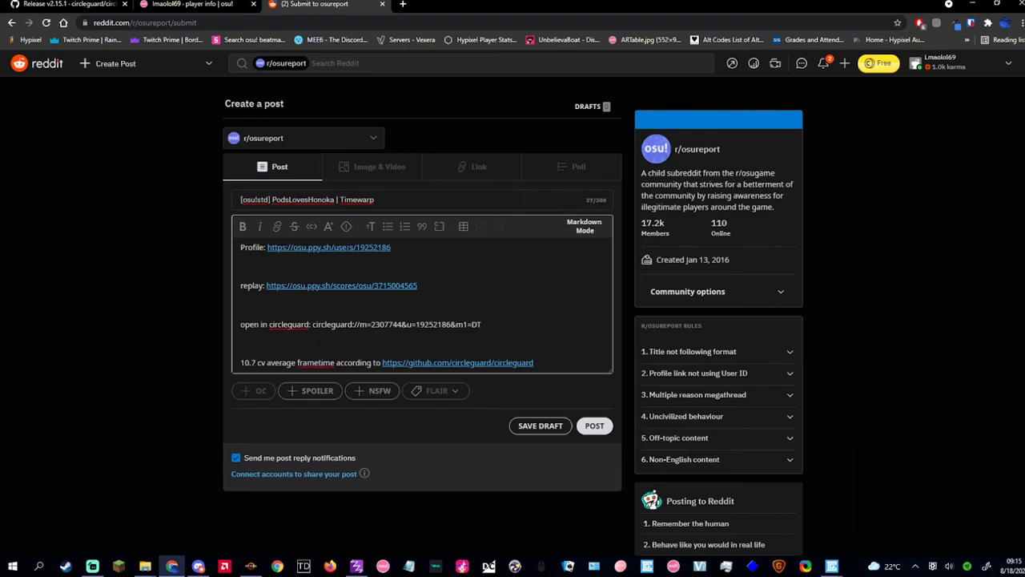
left_click(336, 247)
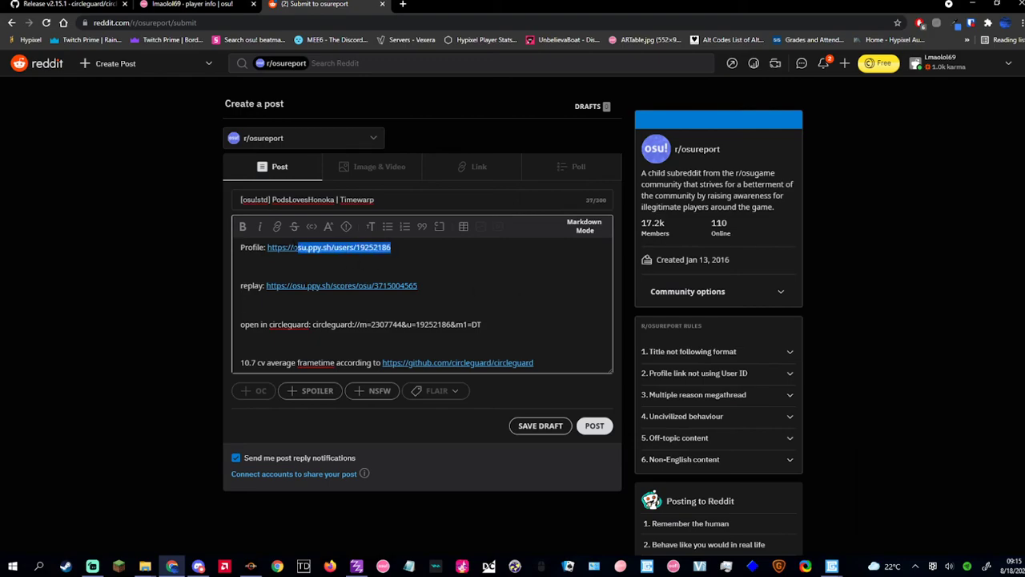
- Report the player on osu! for Cheating with comment 'Timewarp', then close the Reddit draft tab
left_click(359, 270)
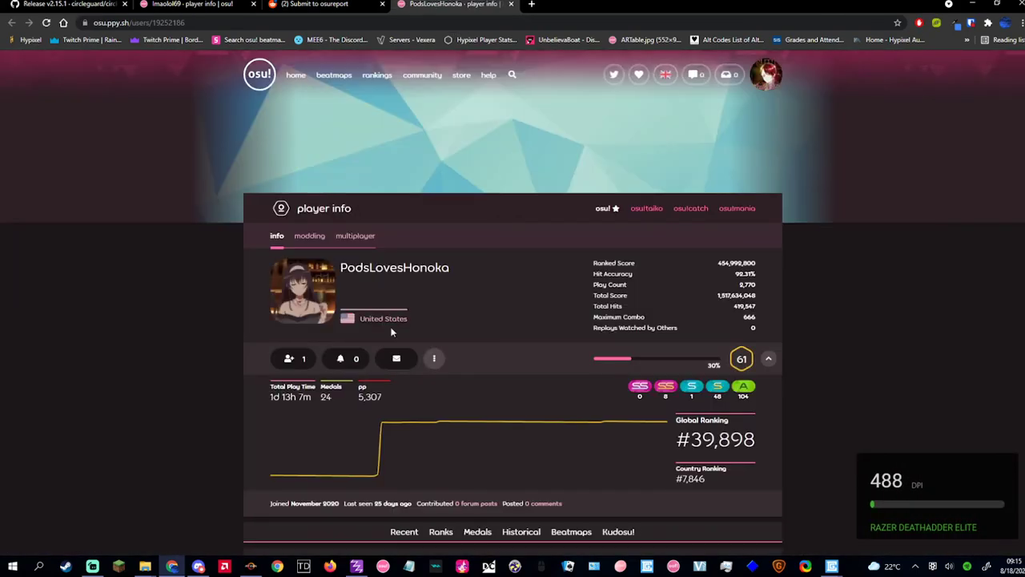
left_click(434, 358)
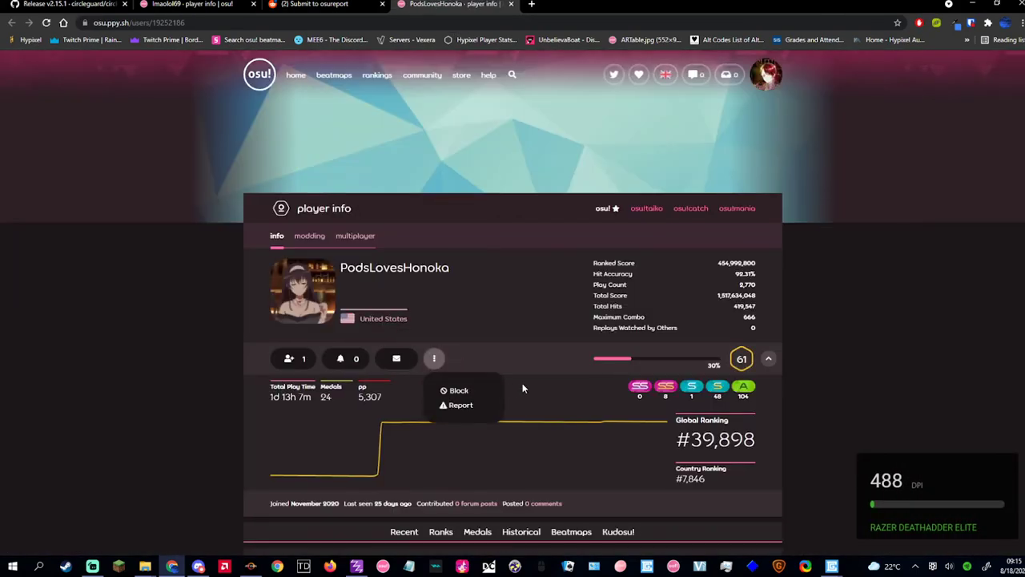
left_click(460, 406)
left_click(567, 310)
type("Timewarp")
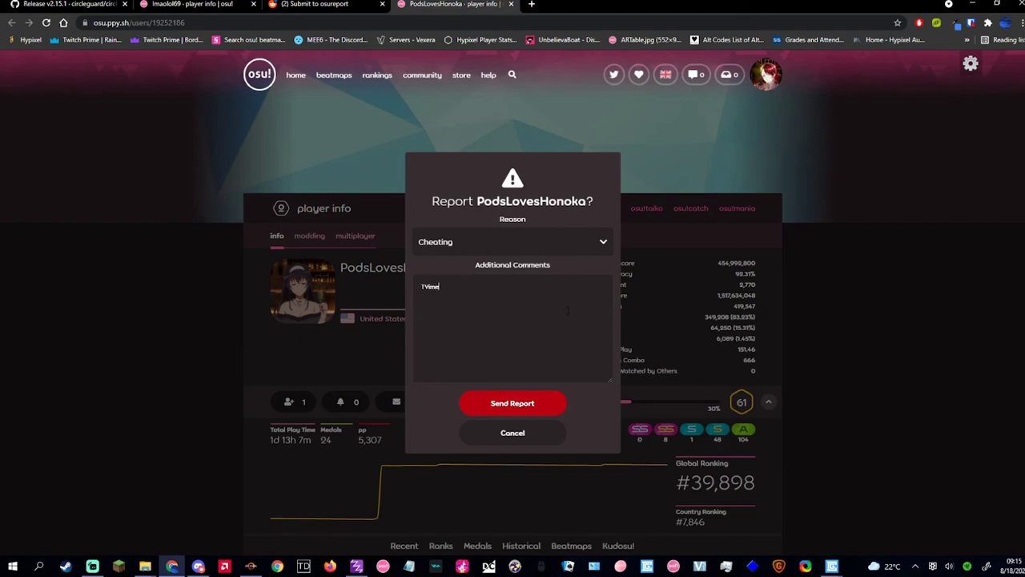
left_click(537, 406)
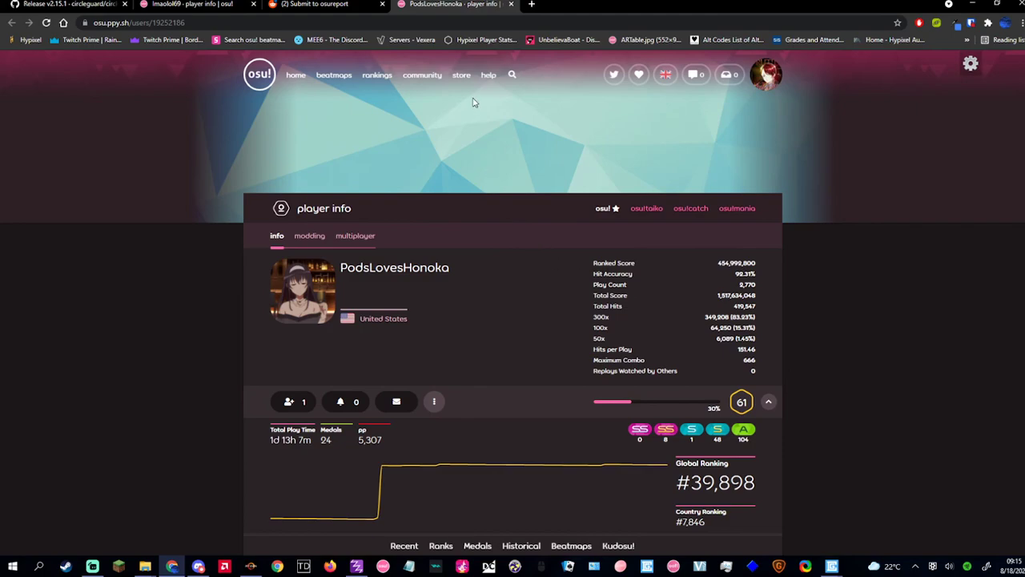
left_click(331, 3)
middle_click(331, 4)
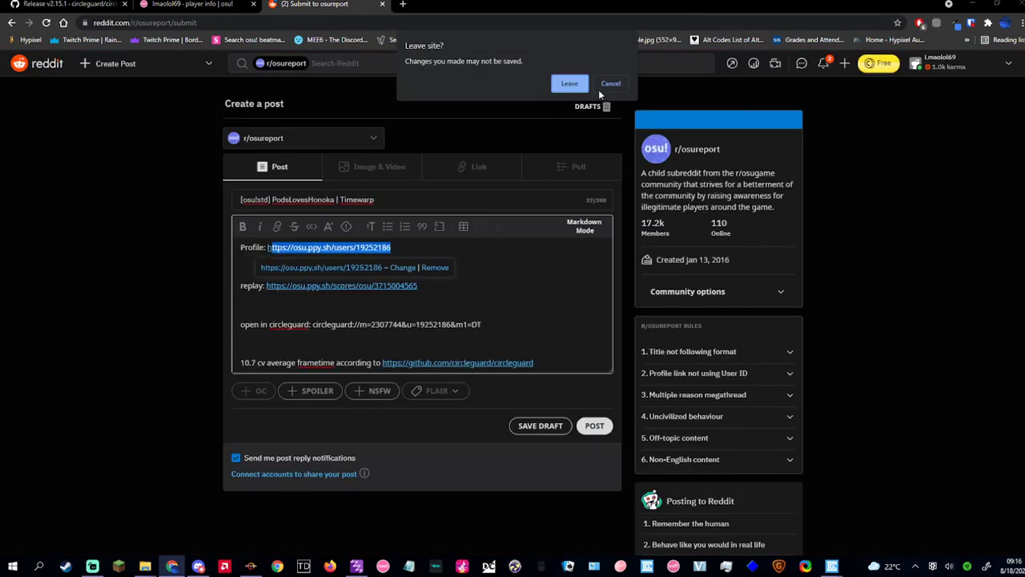